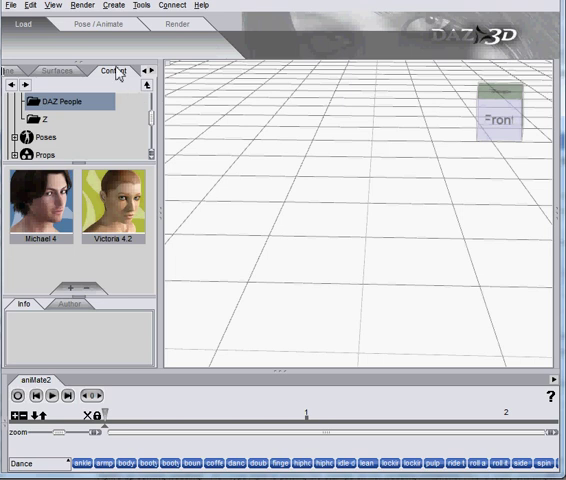
# - Load Michael 4 from the Content tab, orbit the view, and enlarge the aniMate2 timeline panel
pyautogui.doubleClick(60, 218)
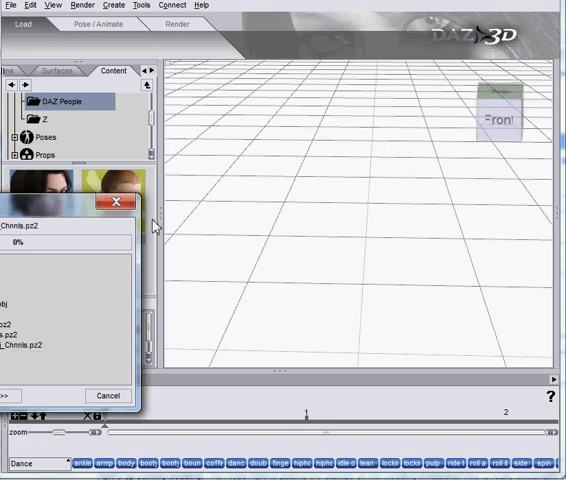
pyautogui.moveTo(44, 212); pyautogui.dragTo(202, 202)
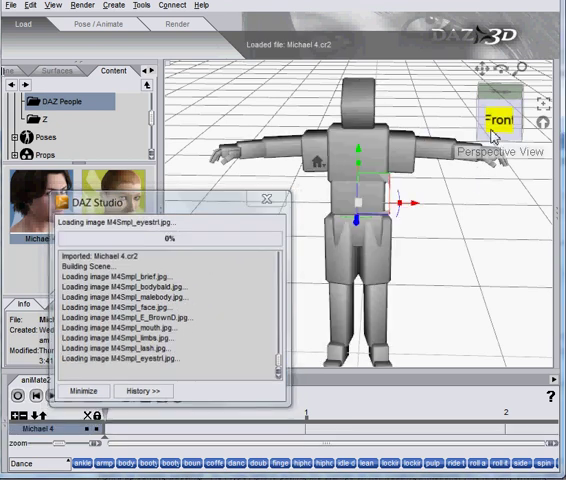
pyautogui.moveTo(493, 138); pyautogui.dragTo(510, 120)
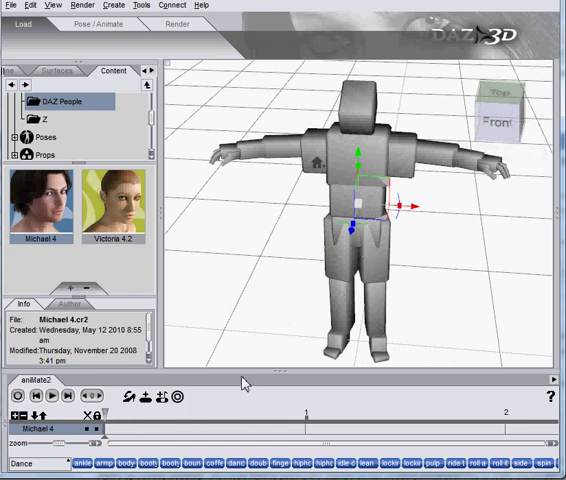
pyautogui.moveTo(242, 366); pyautogui.dragTo(242, 356)
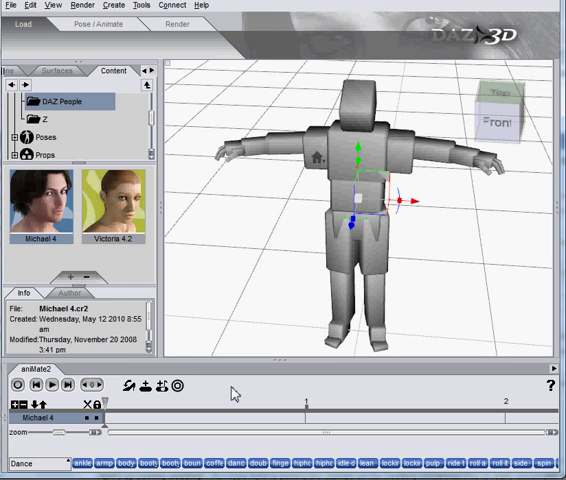
# - Choose the Fighting aniBlock category and preview the boxing, left kick and kick-(B) blocks
pyautogui.click(50, 464)
pyautogui.click(50, 437)
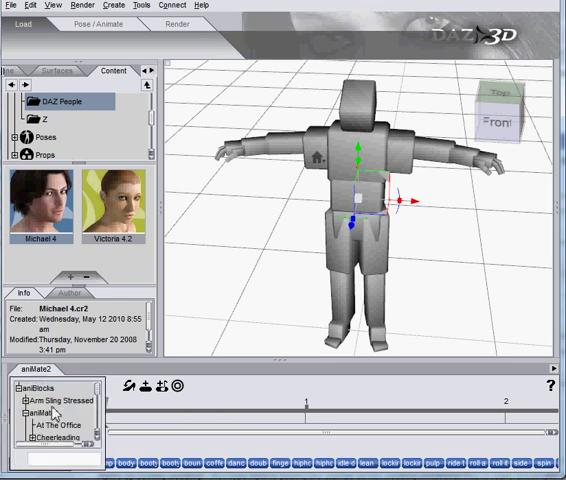
pyautogui.scroll(-1, 55, 415)
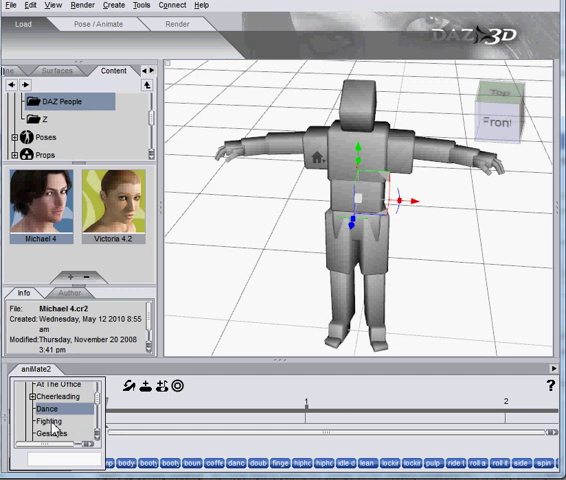
pyautogui.click(48, 421)
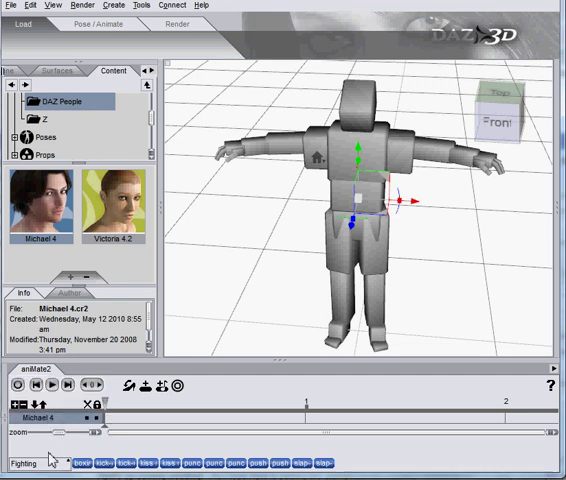
pyautogui.click(74, 467)
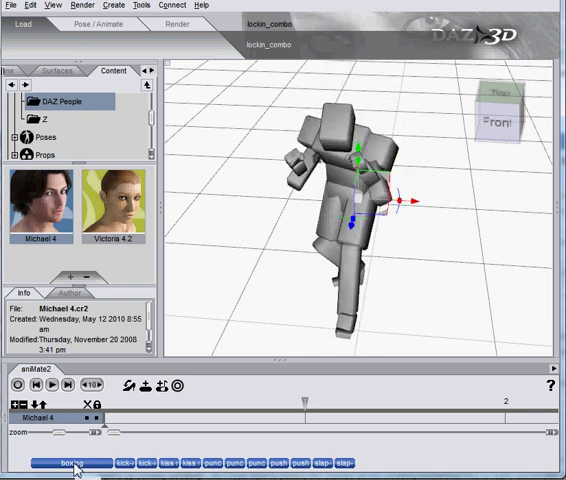
pyautogui.click(107, 467)
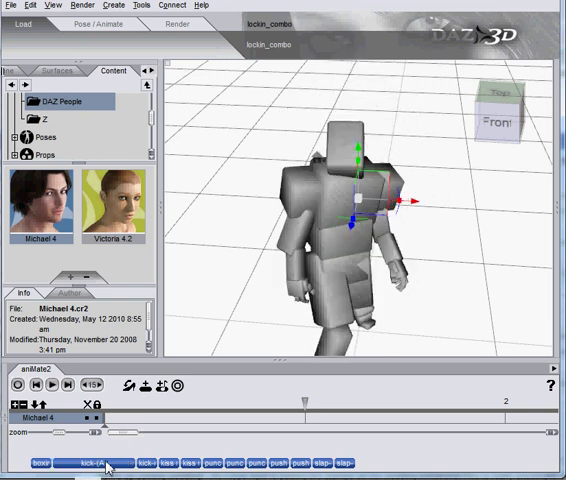
pyautogui.click(133, 467)
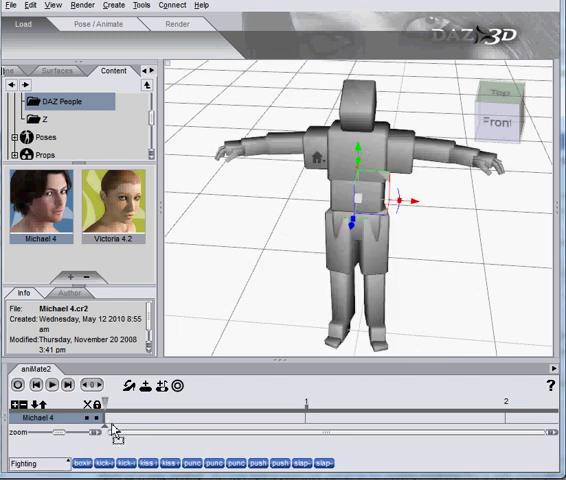
# - Drop the kick-(B) aniBlock onto Michael 4's aniMate2 track and play it back
pyautogui.moveTo(107, 421); pyautogui.dragTo(107, 423)
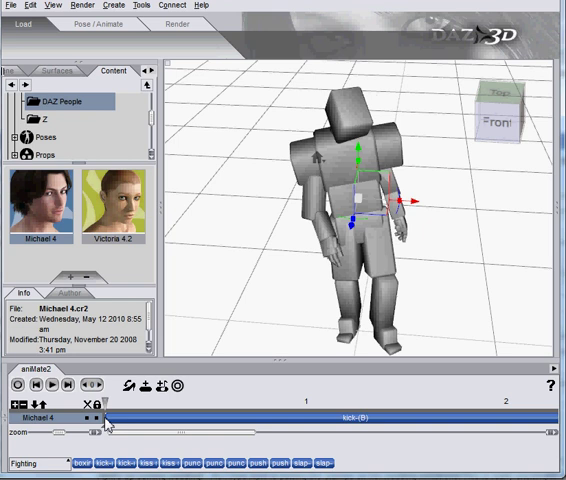
pyautogui.click(53, 386)
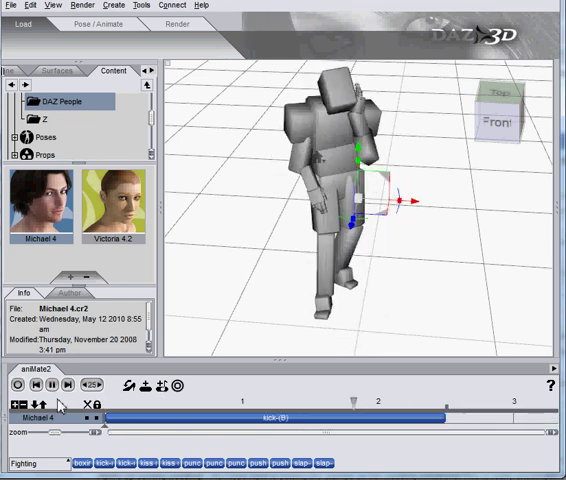